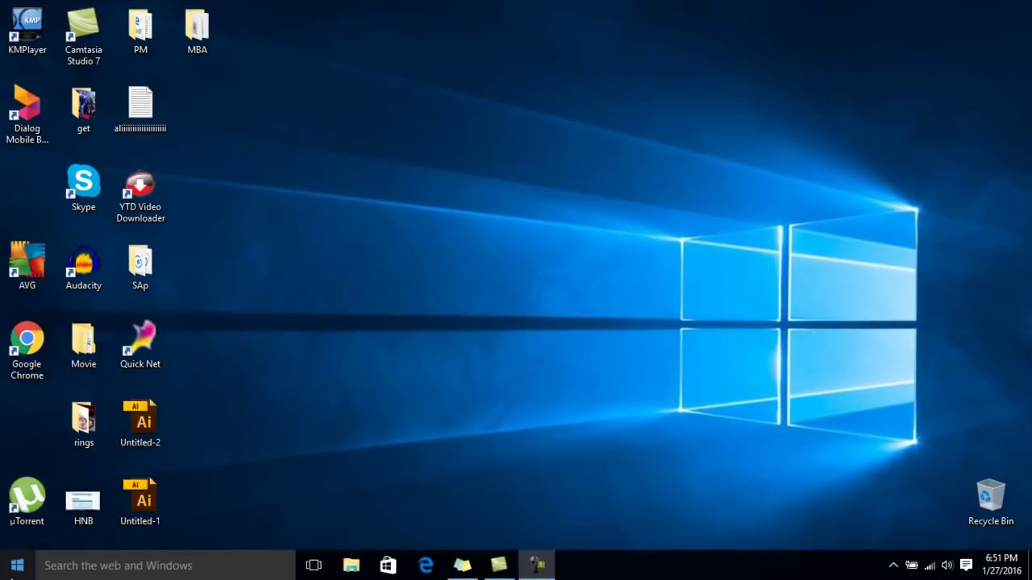
# - Uncheck Turn on fast startup in Power Options' shutdown settings, save, and close the window
pyautogui.rightClick(18, 566)
pyautogui.click(73, 306)
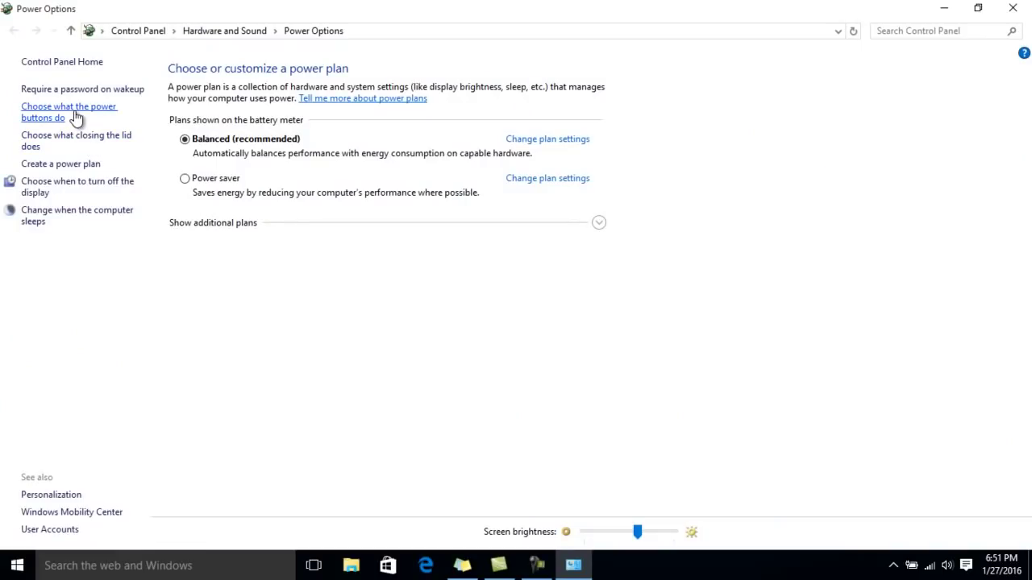
pyautogui.click(76, 118)
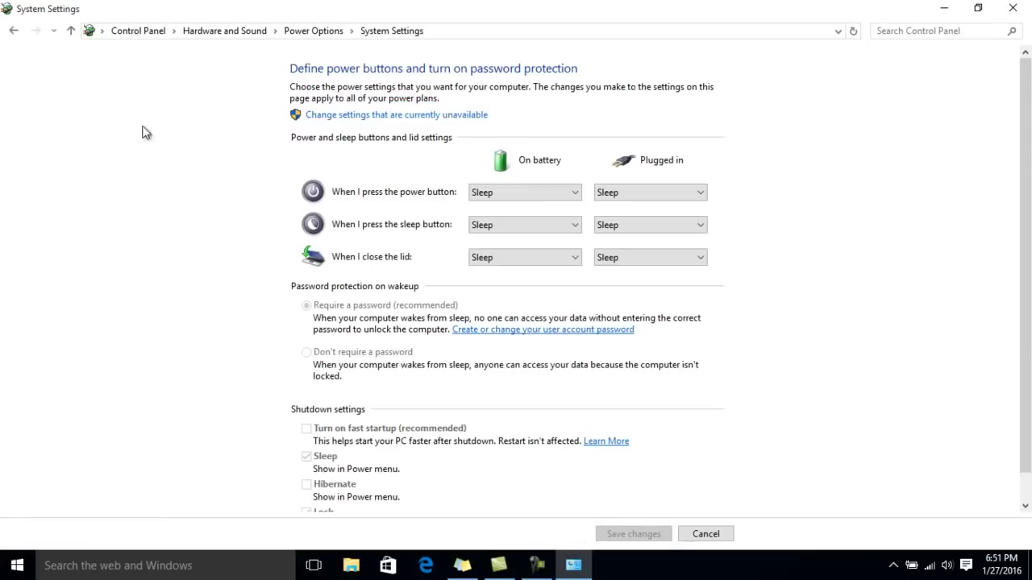
pyautogui.click(328, 120)
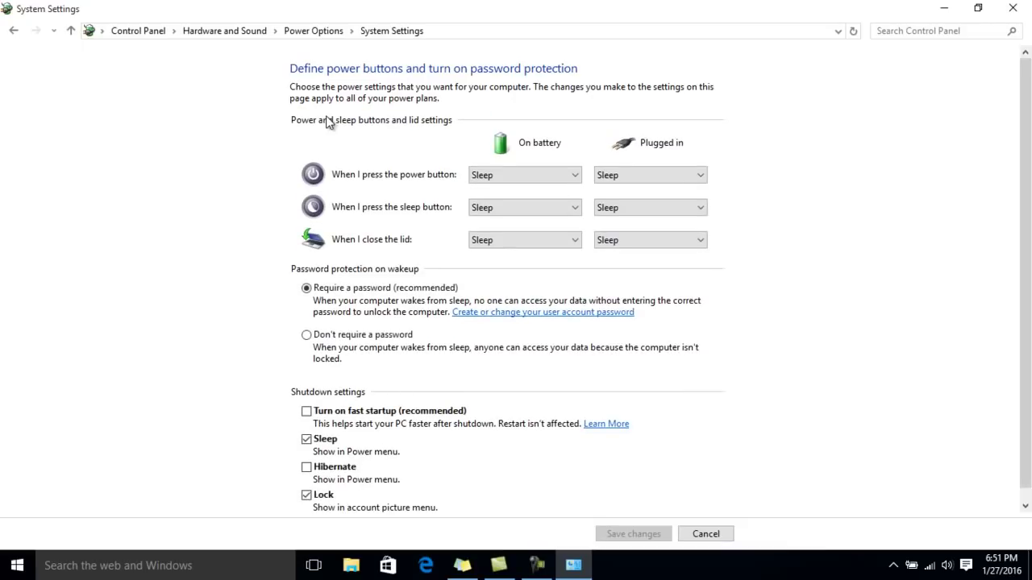
pyautogui.click(306, 412)
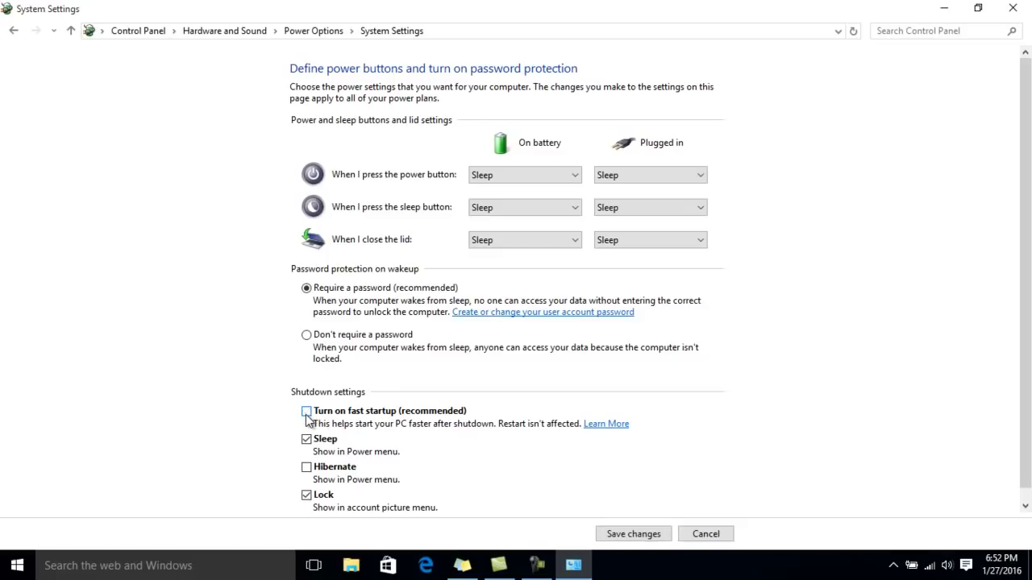
pyautogui.click(636, 534)
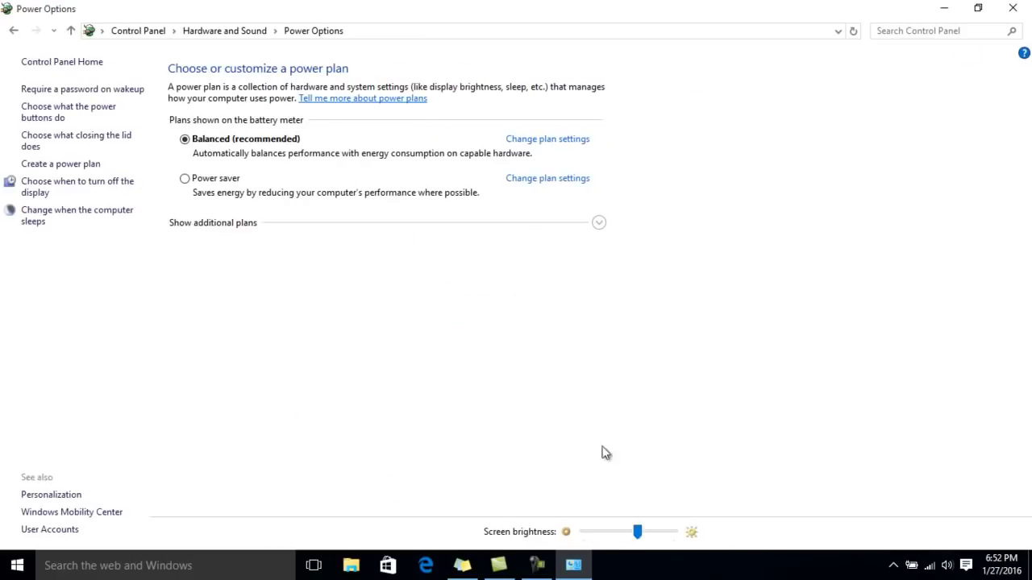
pyautogui.click(1012, 8)
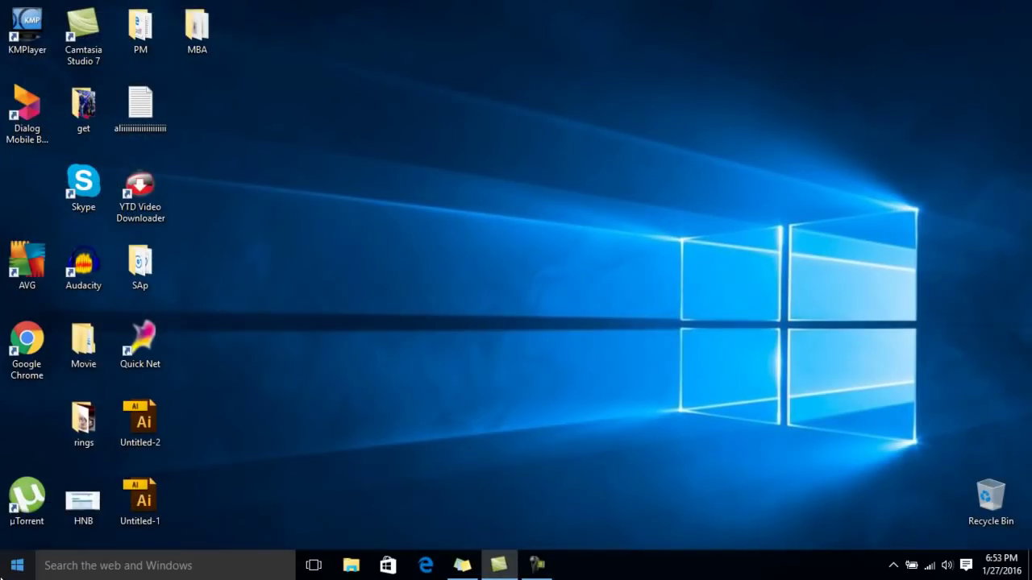
# - Launch Device Manager from a Start search for 'device' and maximize it
pyautogui.press('super')
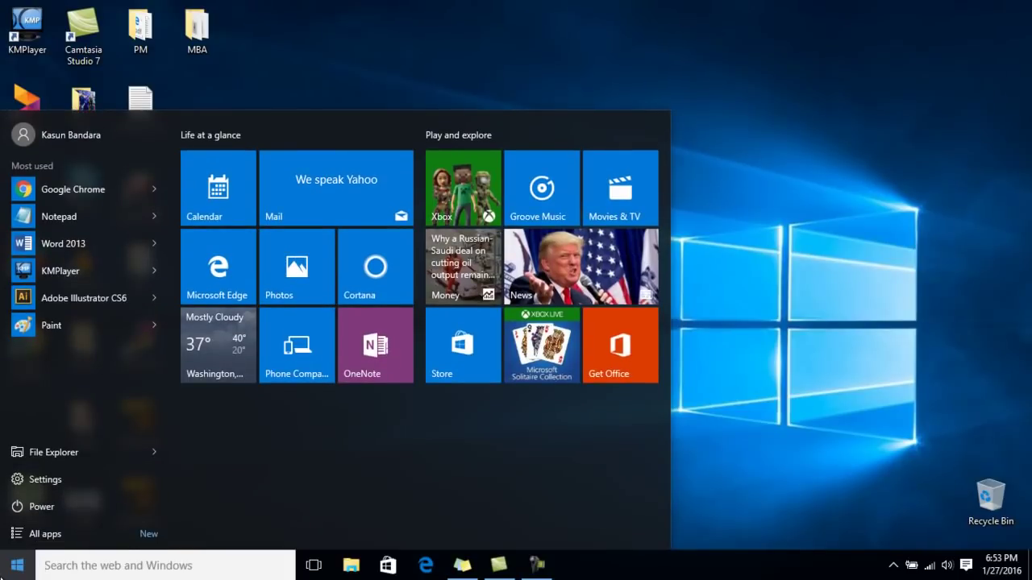
pyautogui.write('device')
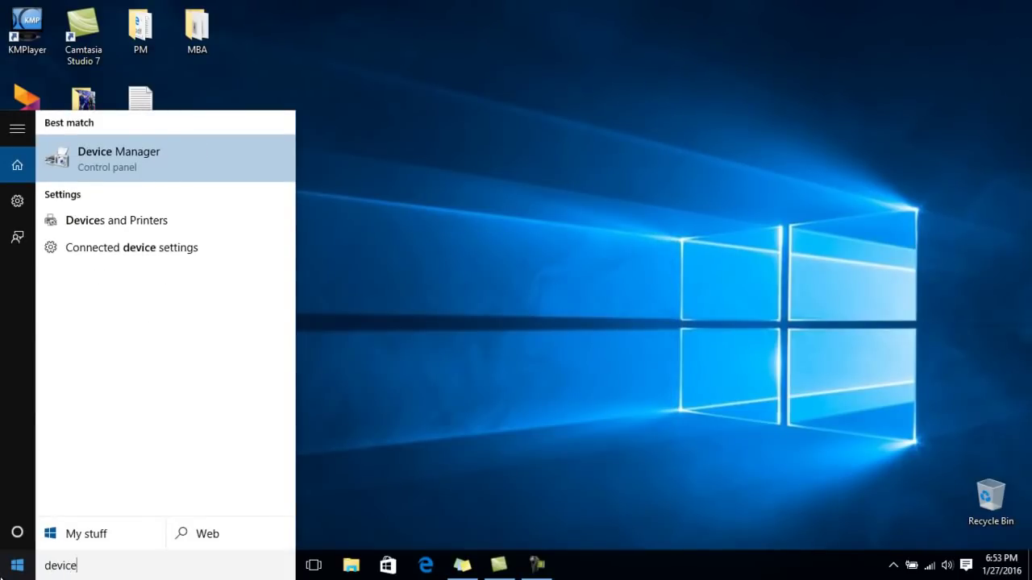
pyautogui.click(129, 148)
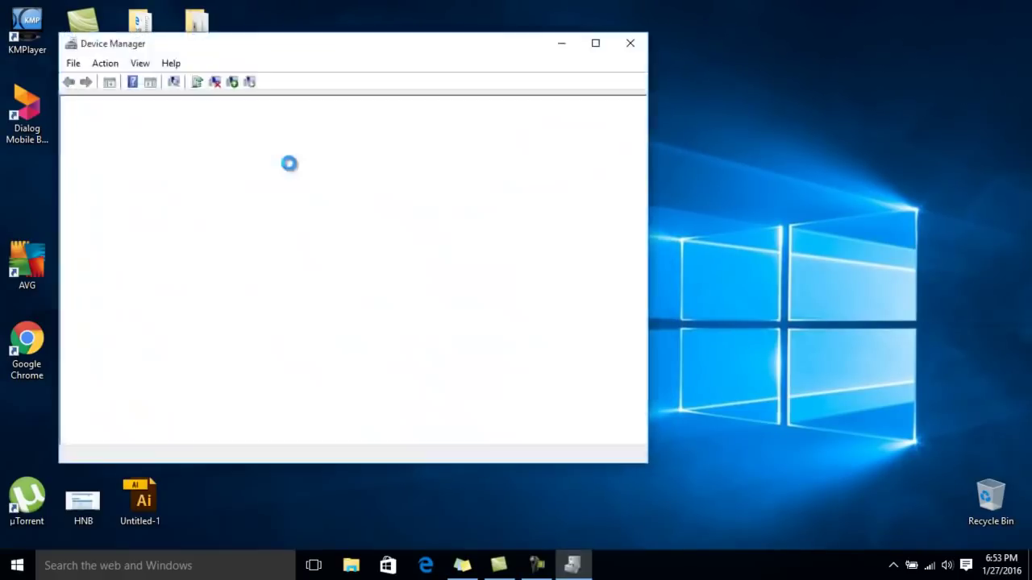
pyautogui.click(595, 43)
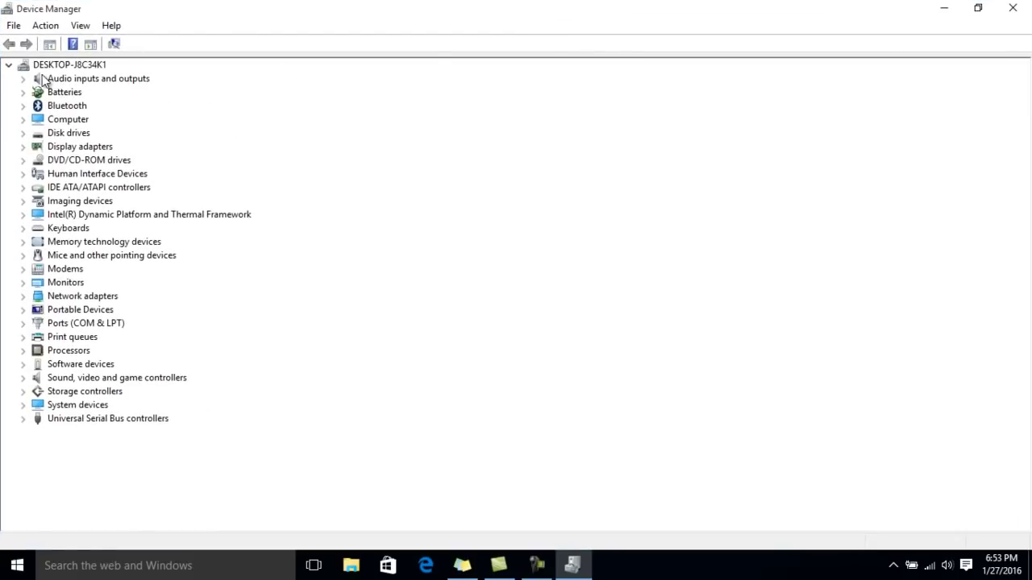
# - Search automatically for an updated Speakers (Realtek) driver; the best driver is already installed
pyautogui.click(22, 80)
pyautogui.click(80, 109)
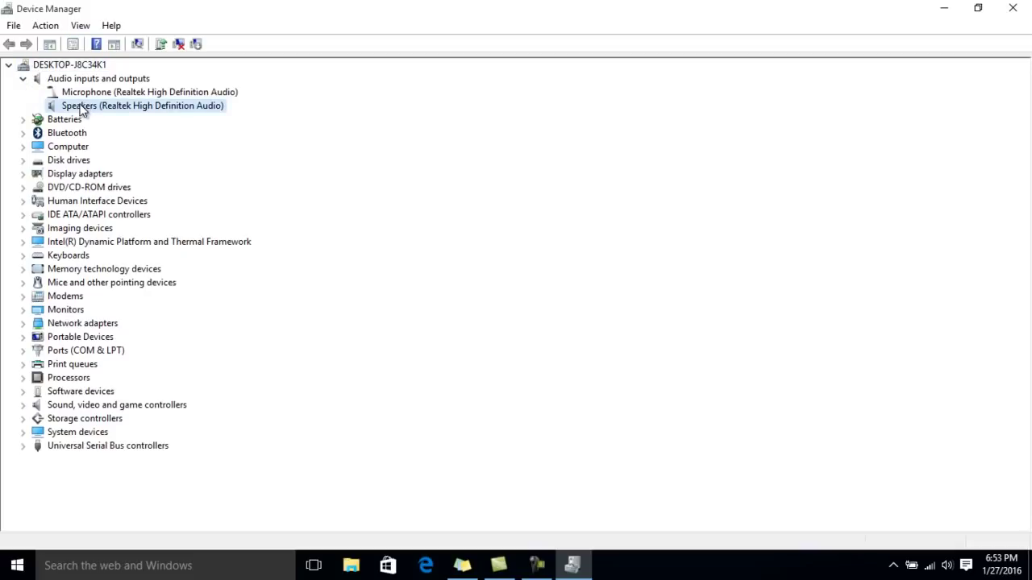
pyautogui.rightClick(81, 111)
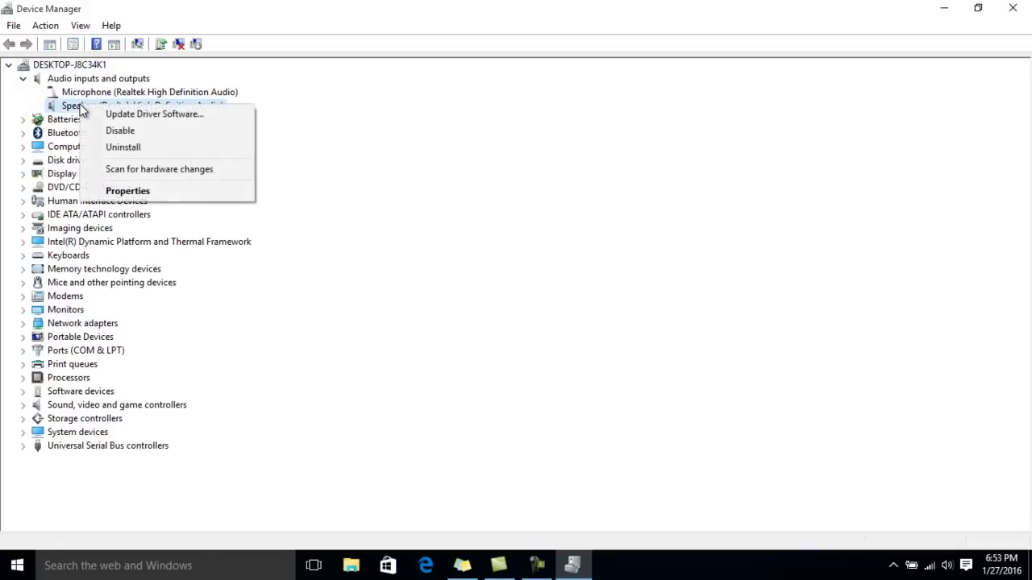
pyautogui.click(123, 119)
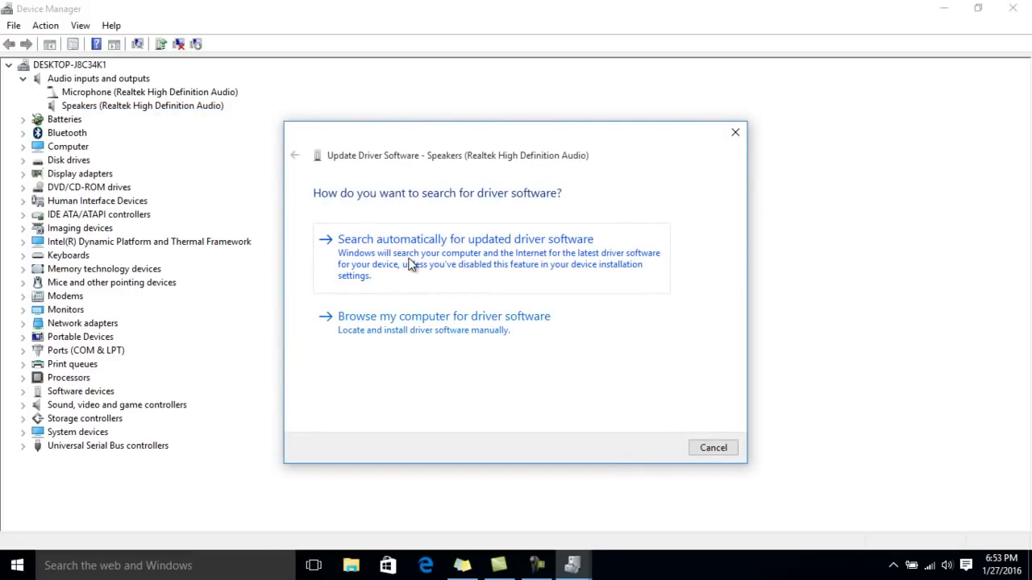
pyautogui.click(412, 265)
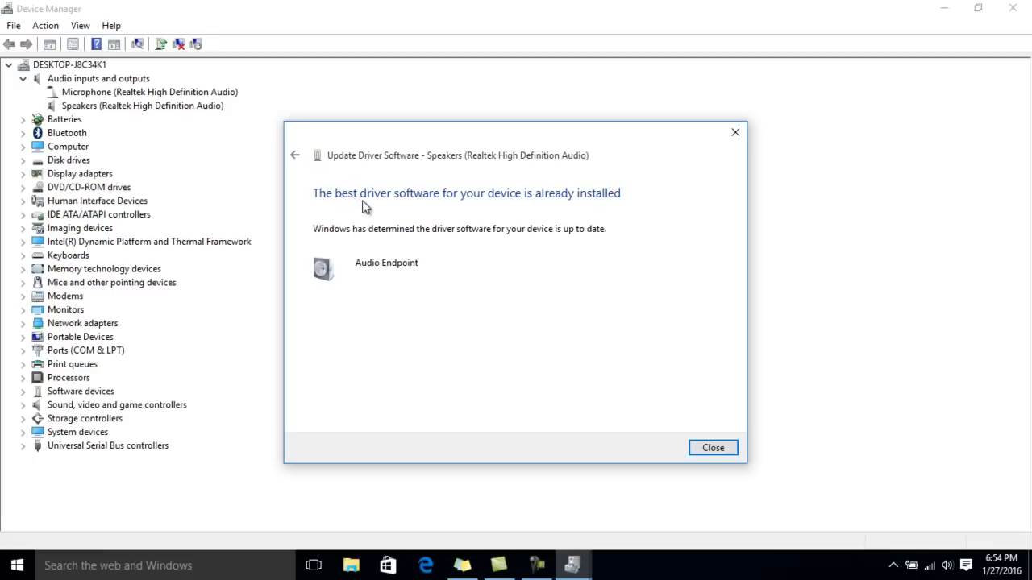
pyautogui.click(740, 142)
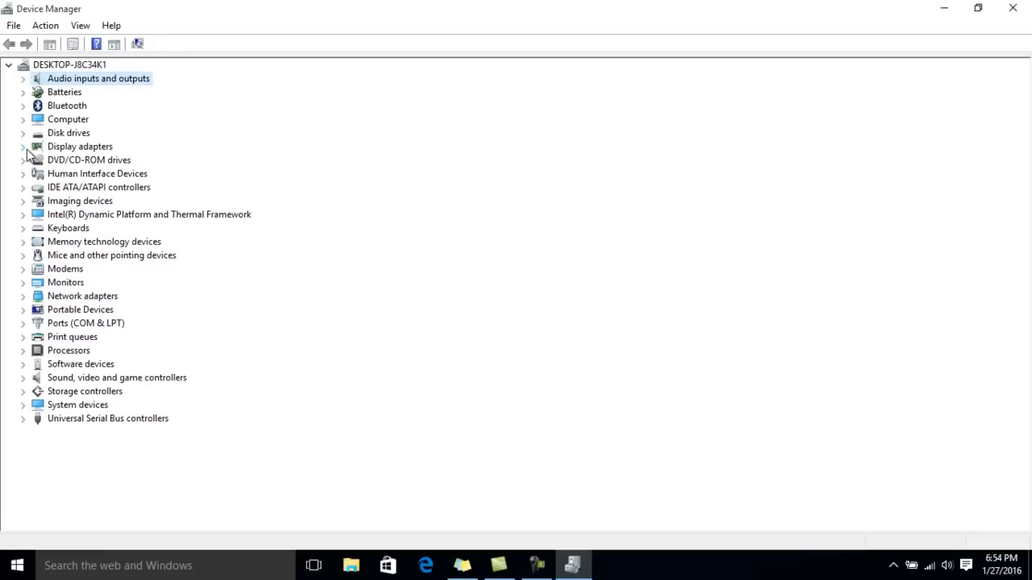
# - Expand Display adapters and view the Intel HD Graphics and NVIDIA GeForce GT 720M driver actions without choosing one
pyautogui.click(23, 147)
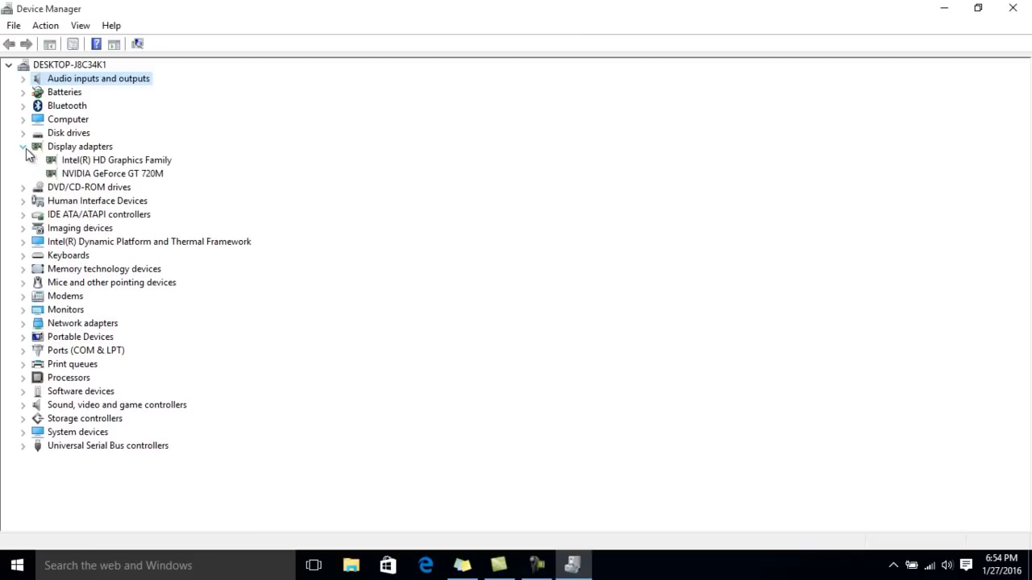
pyautogui.click(95, 164)
pyautogui.rightClick(95, 164)
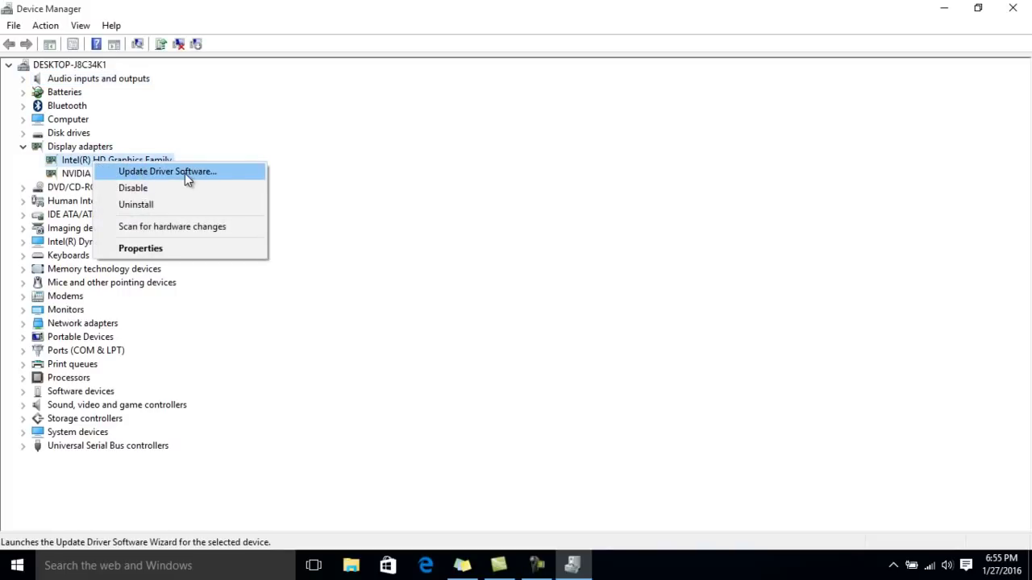
pyautogui.click(200, 131)
pyautogui.click(131, 175)
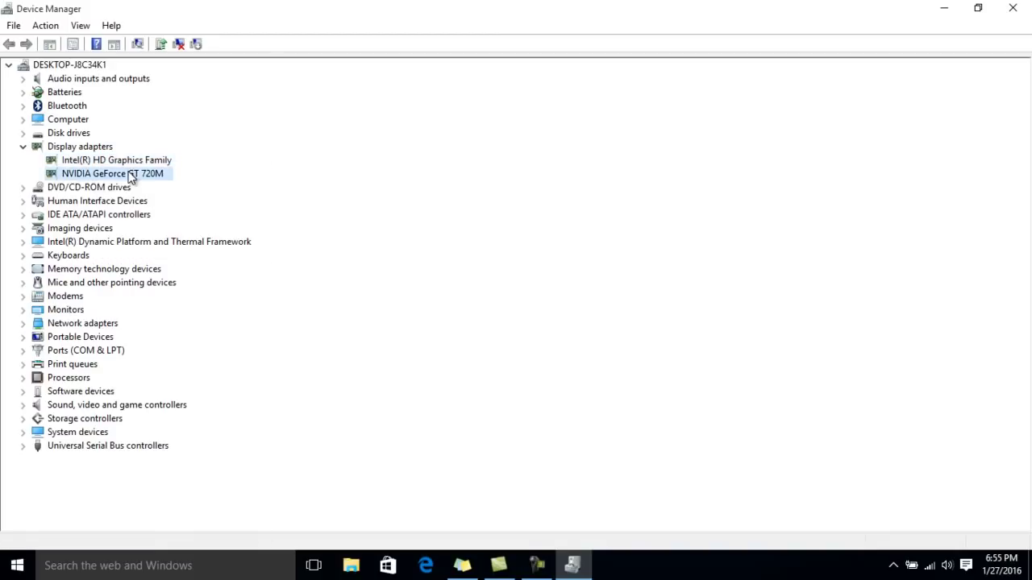
pyautogui.rightClick(131, 176)
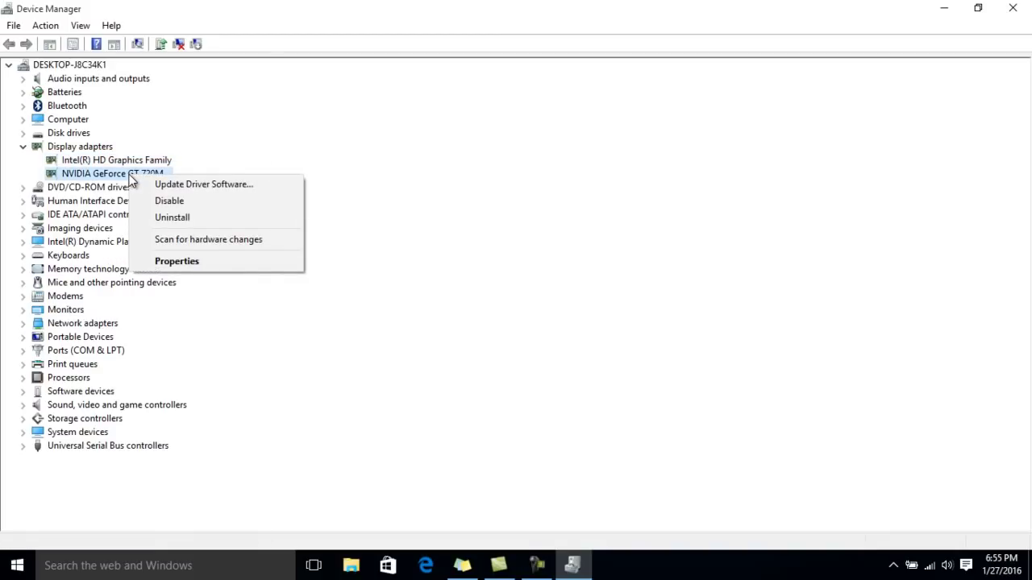
pyautogui.click(188, 148)
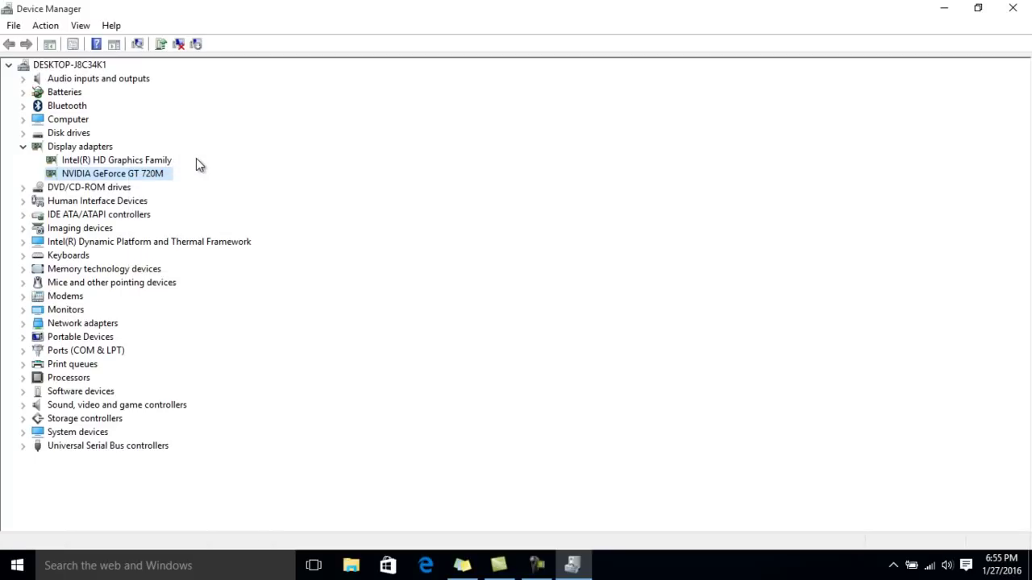
pyautogui.click(1013, 9)
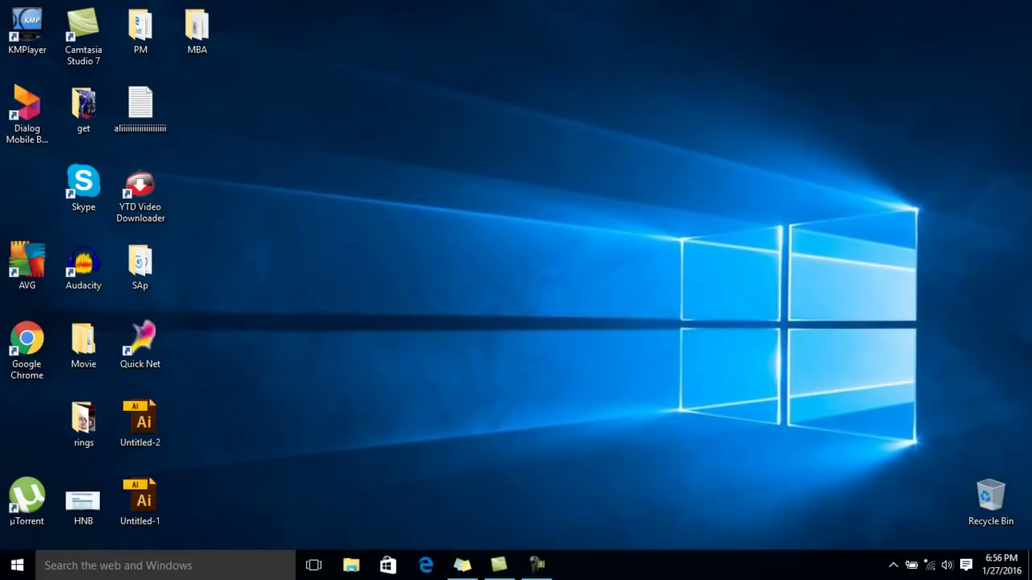
# - Search Start for 'msconfig' and launch System Configuration
pyautogui.click(17, 565)
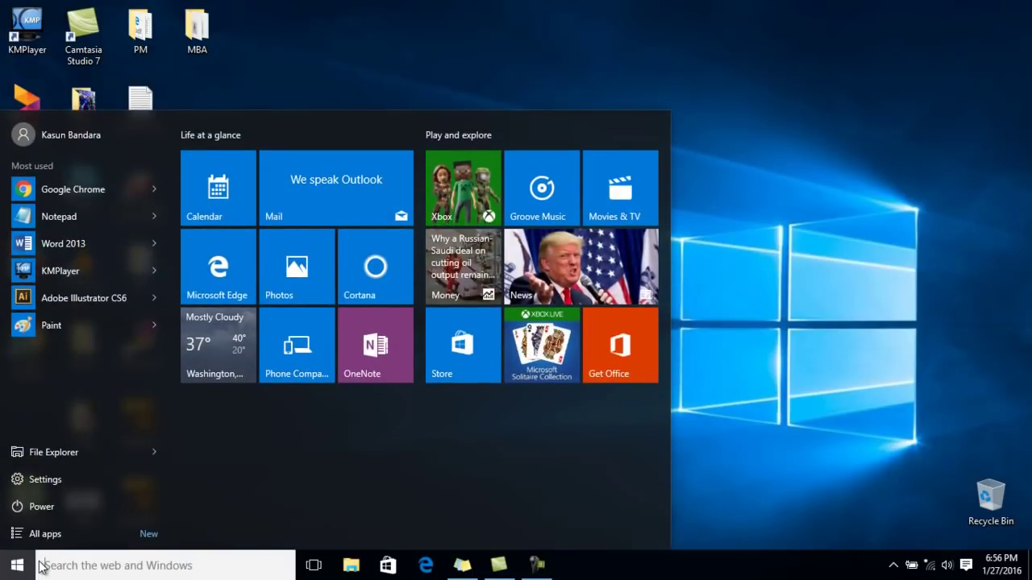
pyautogui.write('msco')
pyautogui.write('l')
pyautogui.press('BackSpace')
pyautogui.write('n')
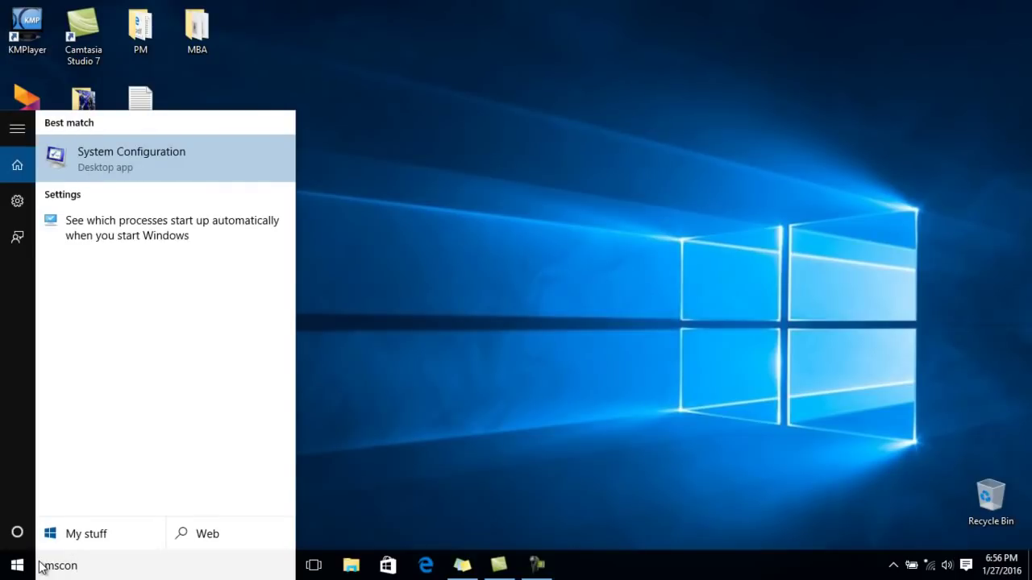
pyautogui.write('fig')
pyautogui.click(148, 151)
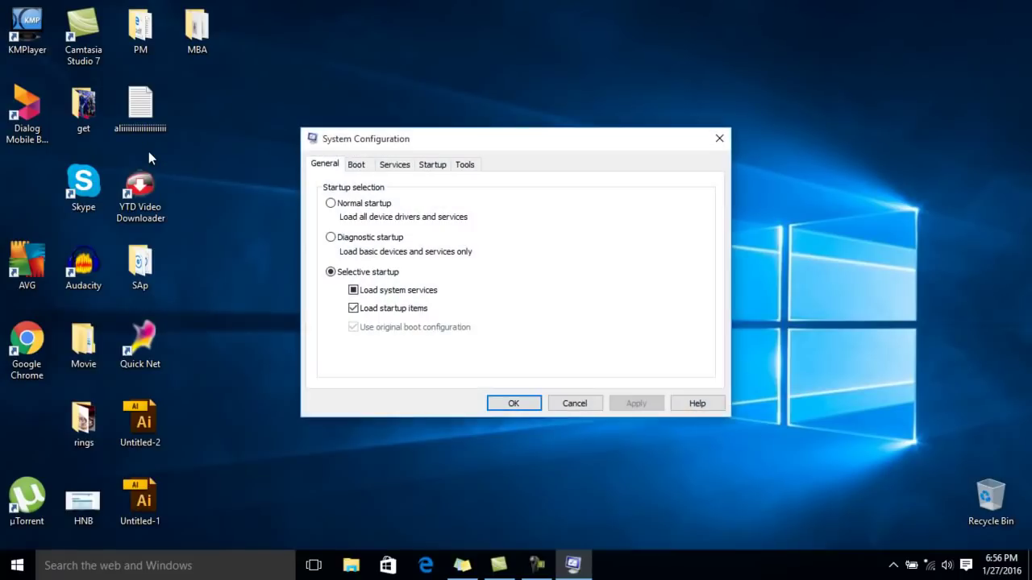
# - Tick Hide all Microsoft services on the Services tab, then switch to the Startup tab
pyautogui.click(399, 165)
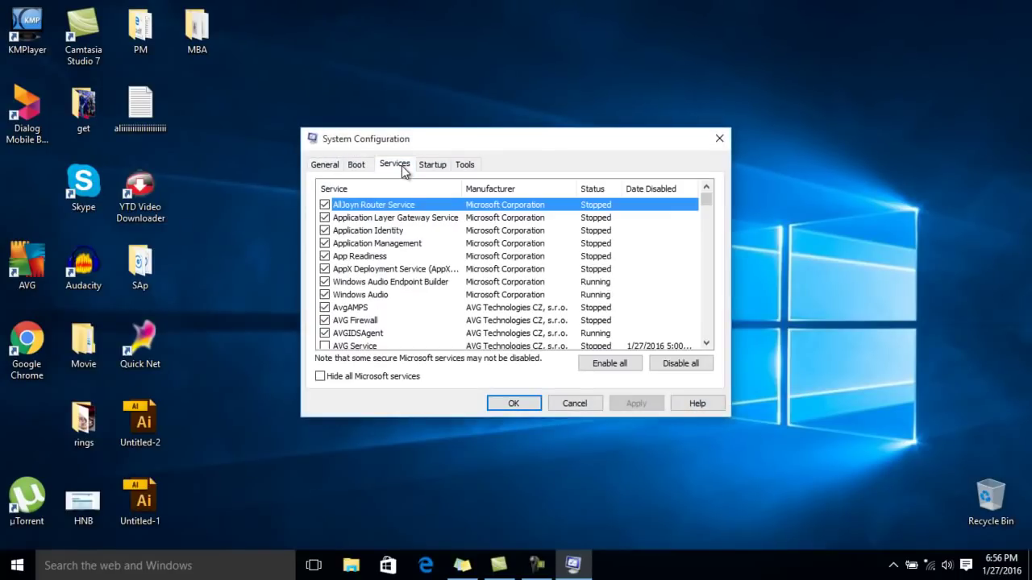
pyautogui.click(320, 376)
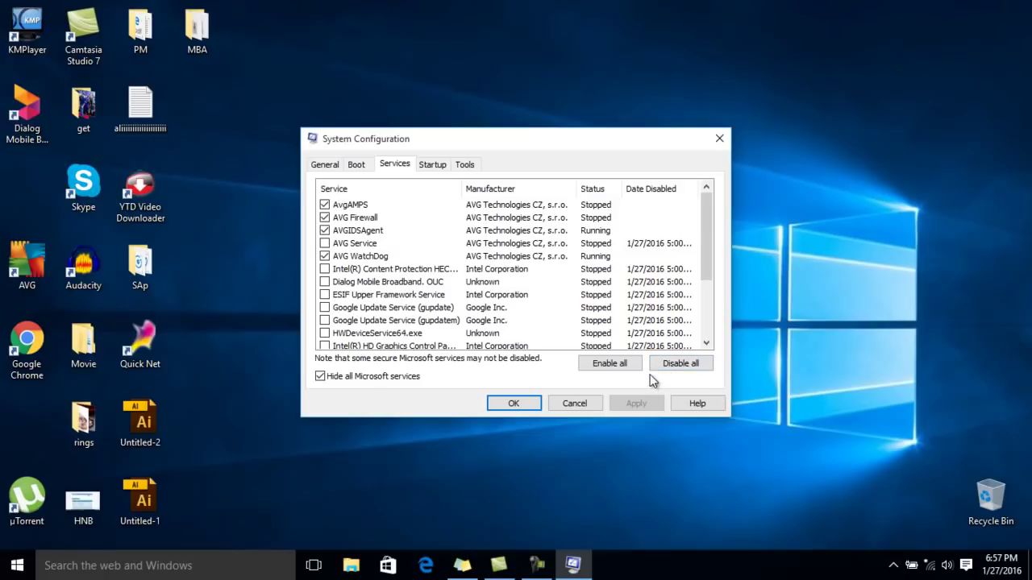
pyautogui.click(430, 165)
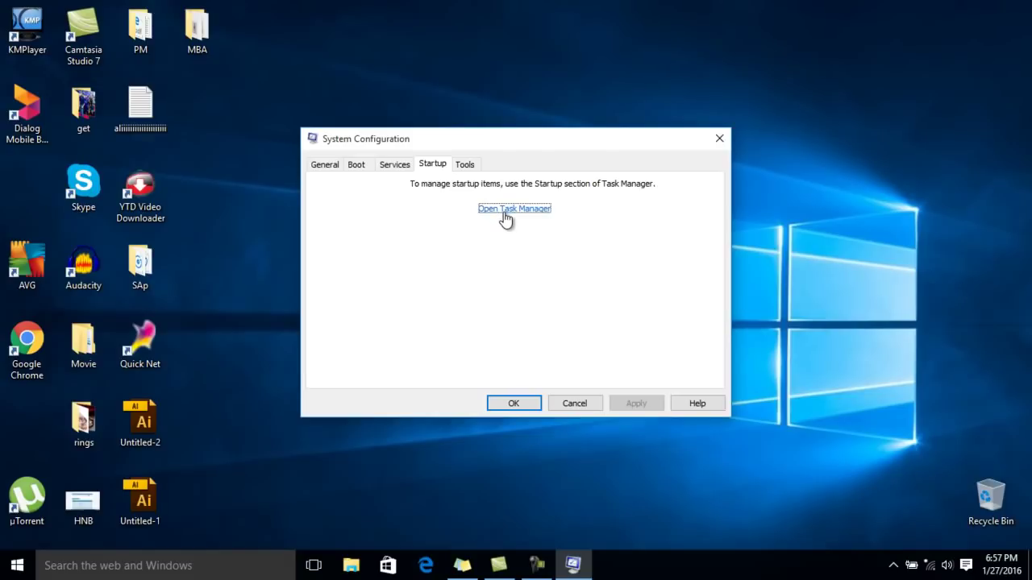
# - In Task Manager's startup list, disable then re-enable Adobe CS6 Service Manager, and close Task Manager
pyautogui.click(504, 212)
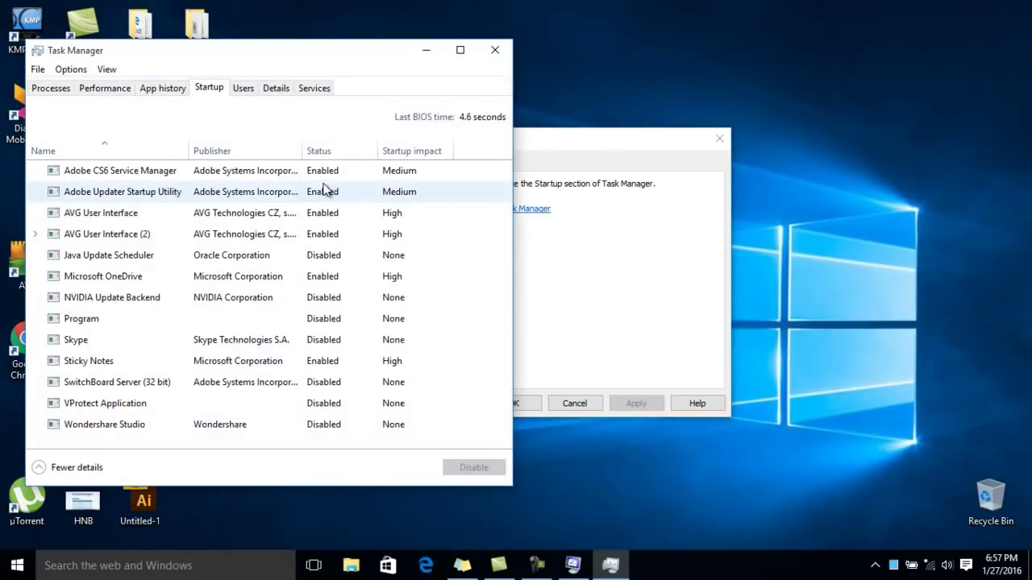
pyautogui.click(309, 174)
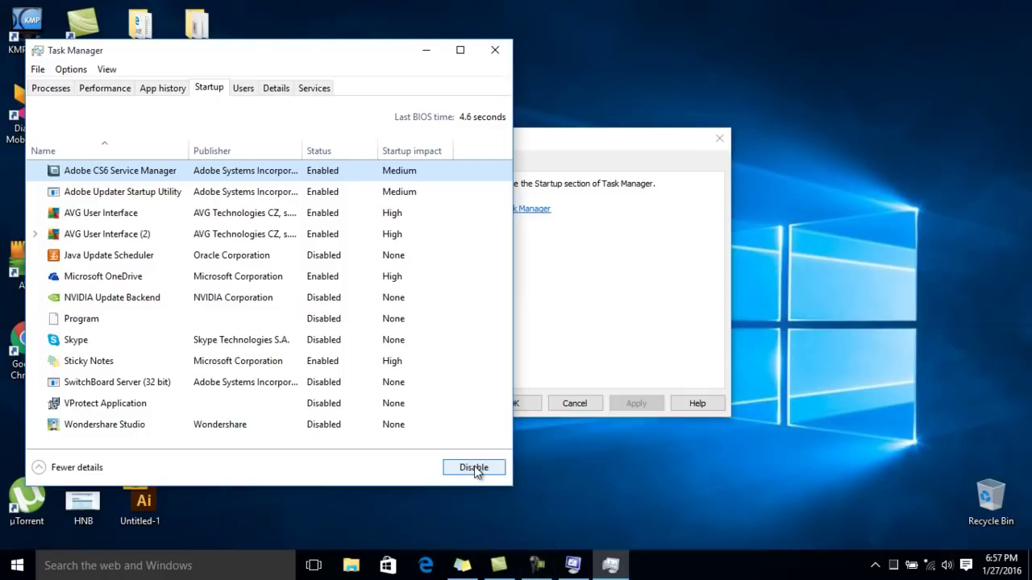
pyautogui.click(154, 189)
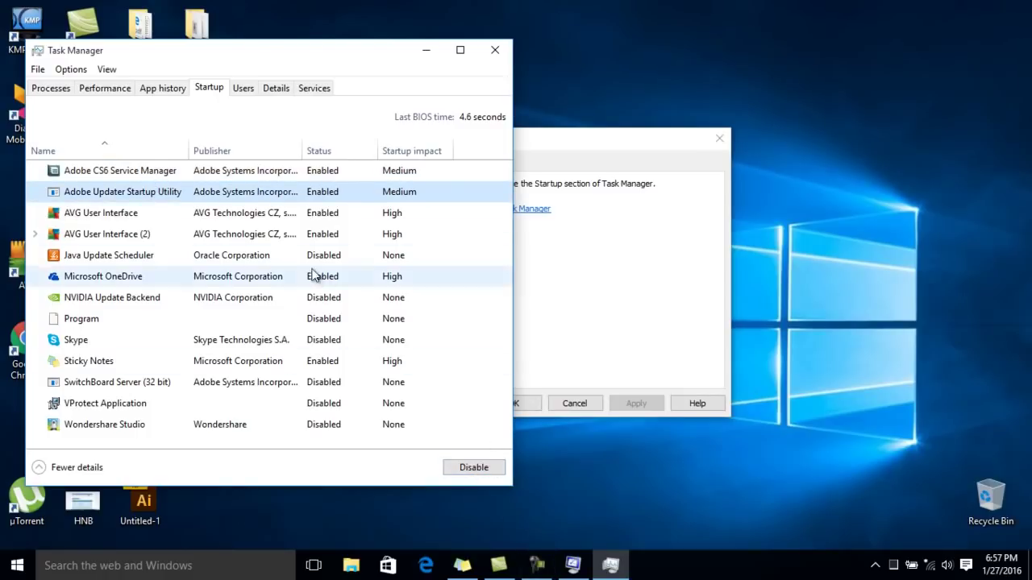
pyautogui.click(157, 169)
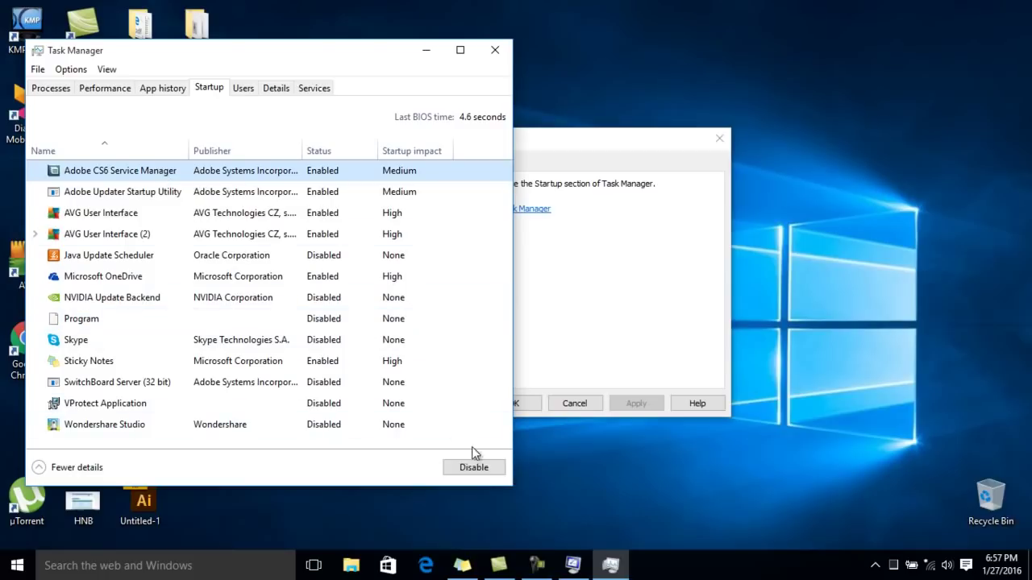
pyautogui.click(483, 469)
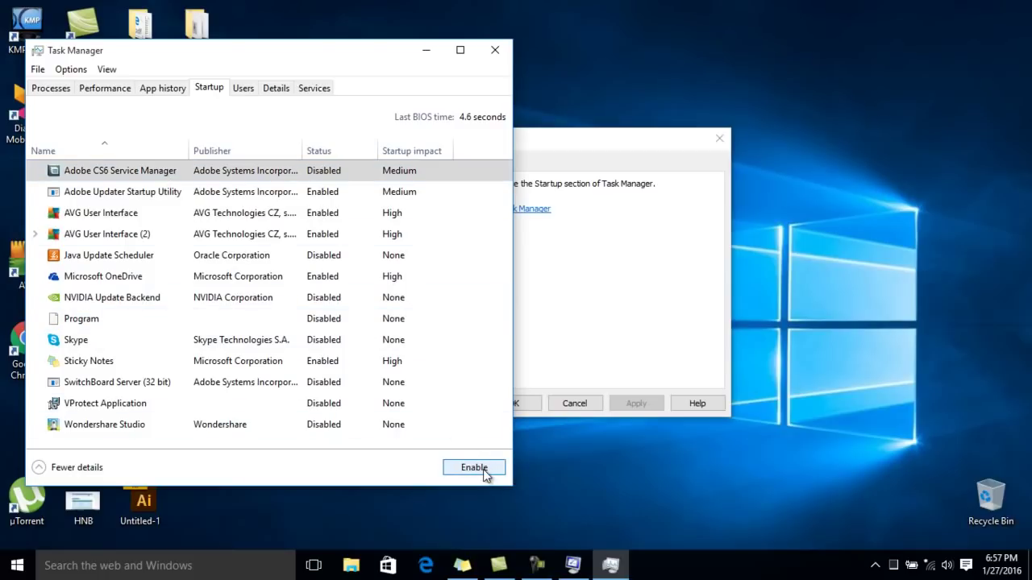
pyautogui.click(482, 470)
pyautogui.click(495, 50)
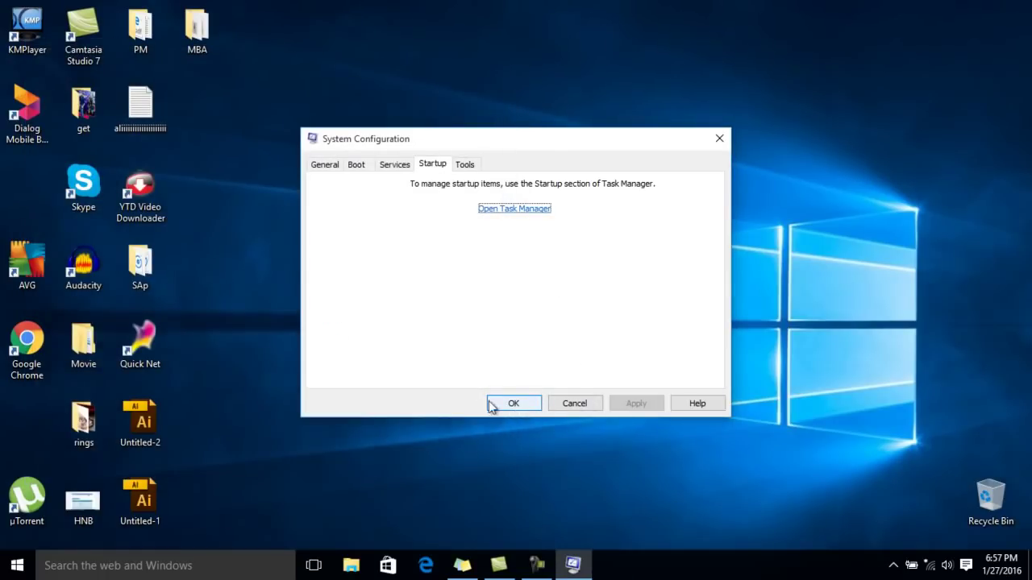
# - Cancel System Configuration so no changes are applied
pyautogui.click(591, 408)
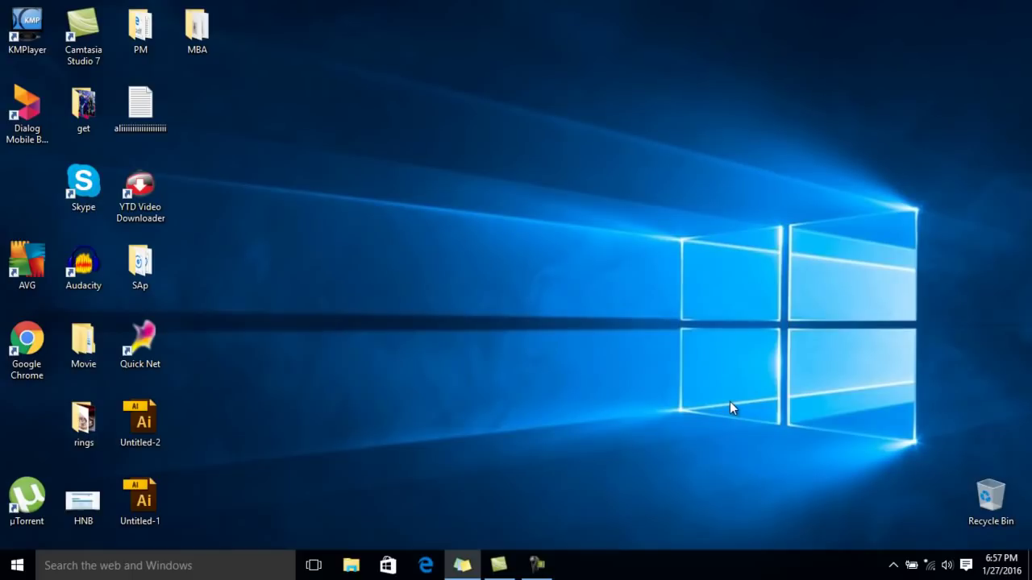